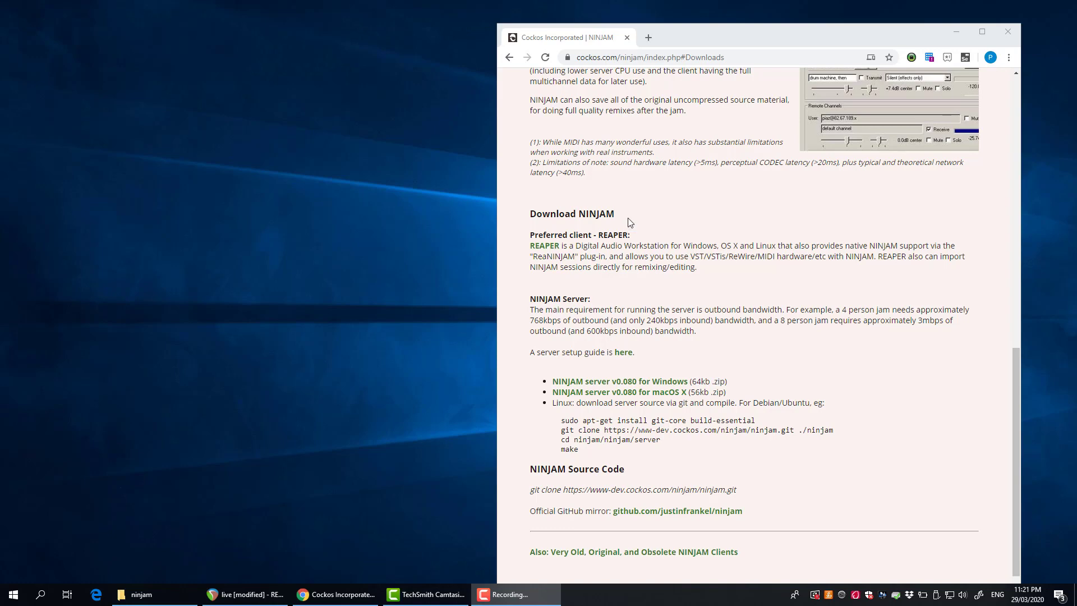
# Highlight the NINJAM download page address, then bring the C:\ninjam folder window forward.
pyautogui.moveTo(708, 34); pyautogui.dragTo(709, 28)
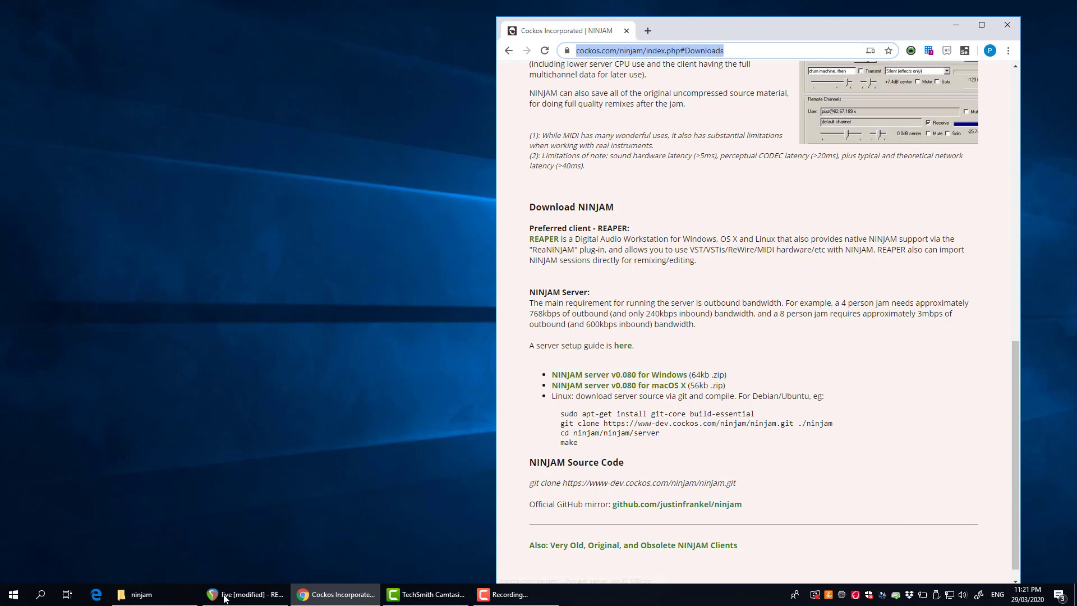
pyautogui.click(140, 594)
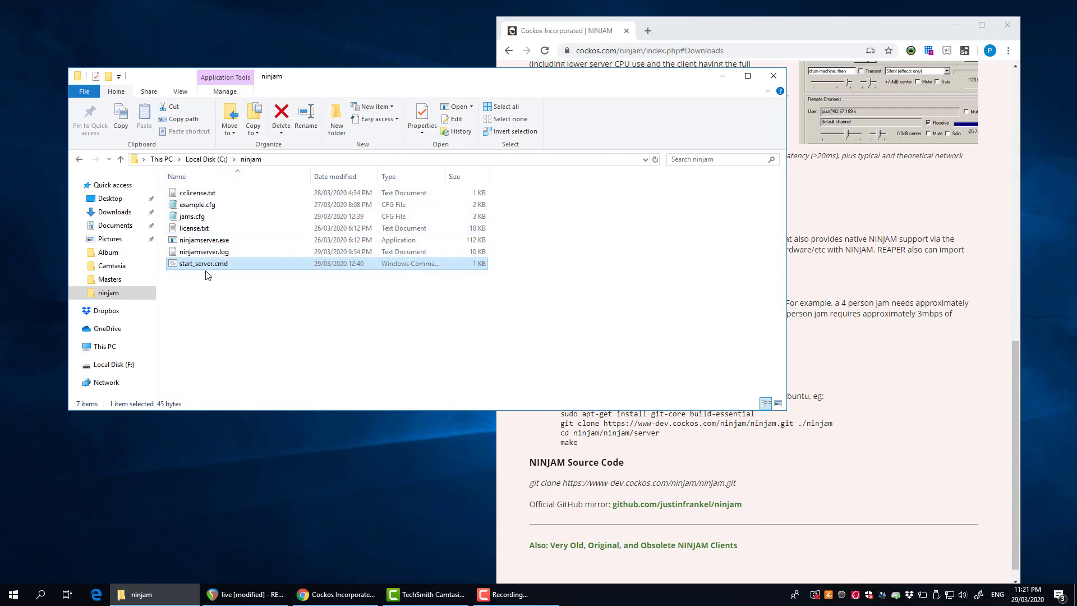
# View example.cfg's sample settings (Port 2049, MaxUsers 10) in Notepad, then close it.
pyautogui.click(196, 241)
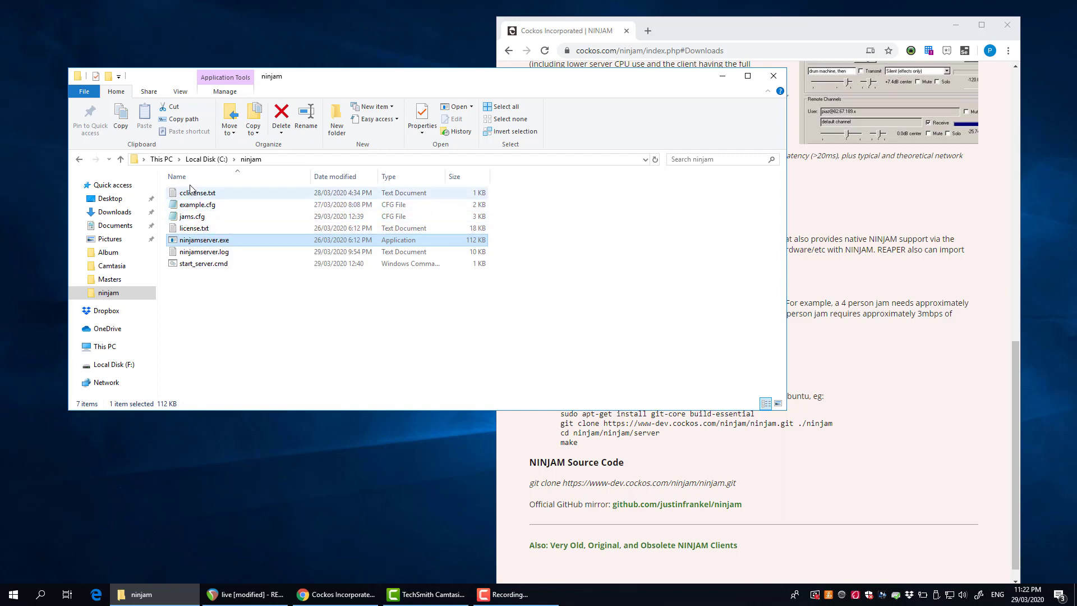
pyautogui.doubleClick(196, 205)
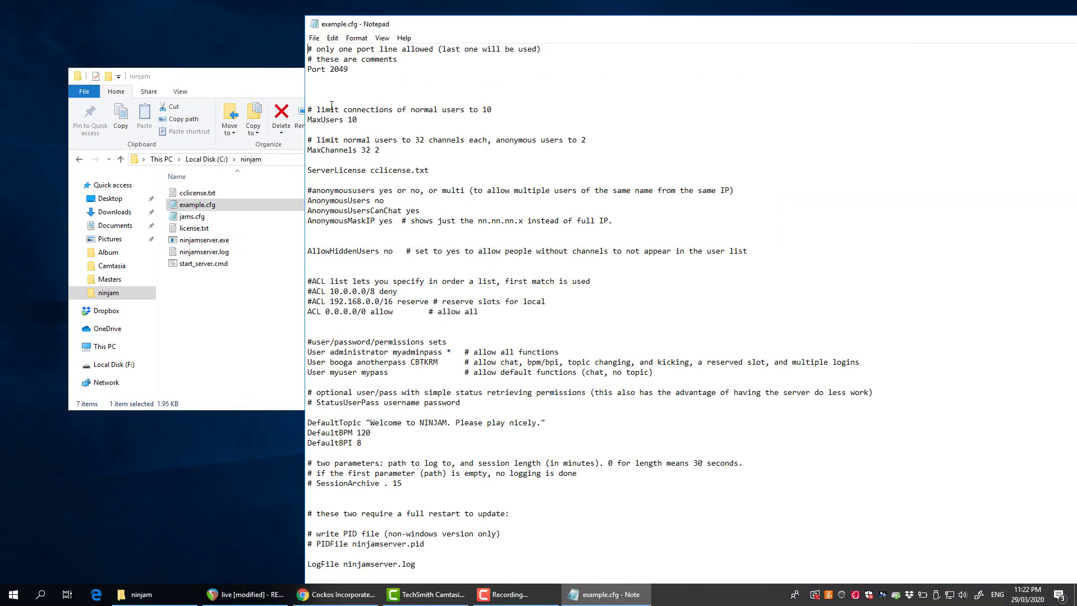
pyautogui.doubleClick(315, 24)
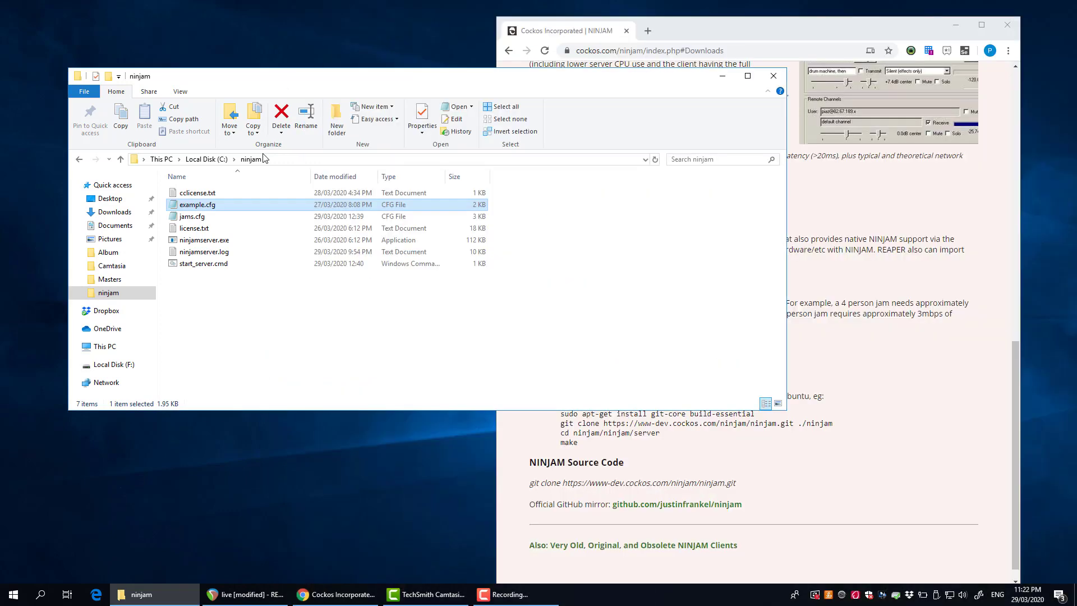
pyautogui.doubleClick(193, 217)
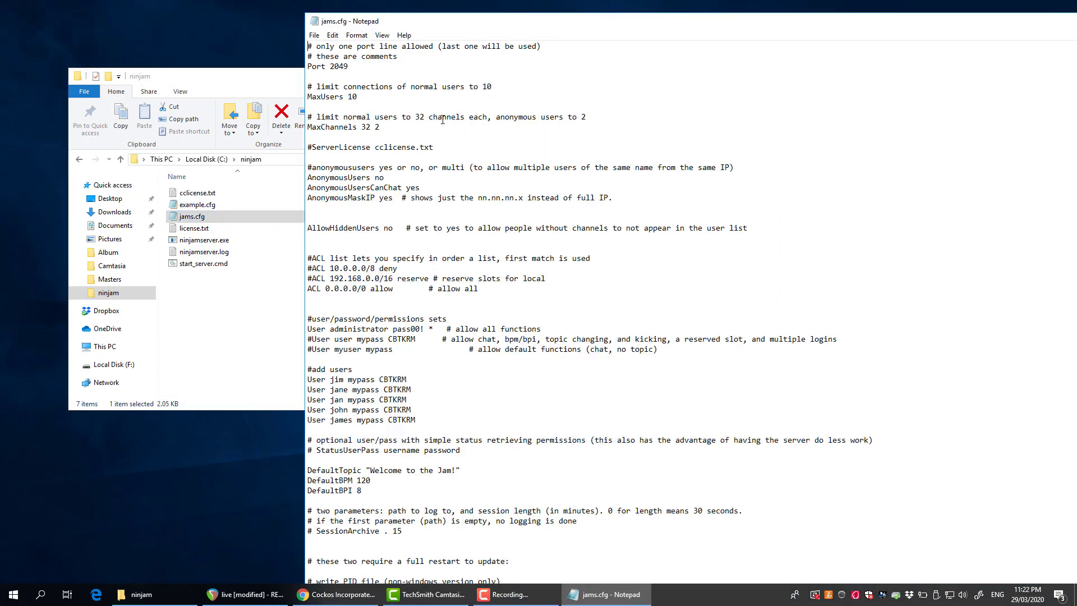
pyautogui.moveTo(429, 26); pyautogui.dragTo(419, 25)
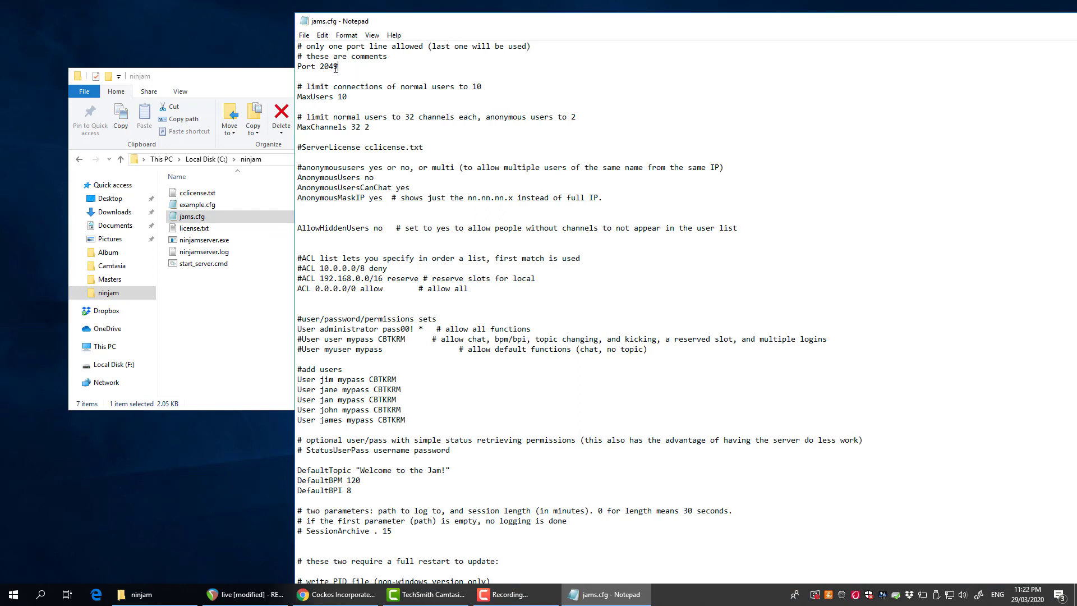
pyautogui.moveTo(339, 66); pyautogui.dragTo(298, 66)
pyautogui.click(355, 69)
pyautogui.moveTo(352, 69); pyautogui.dragTo(267, 68)
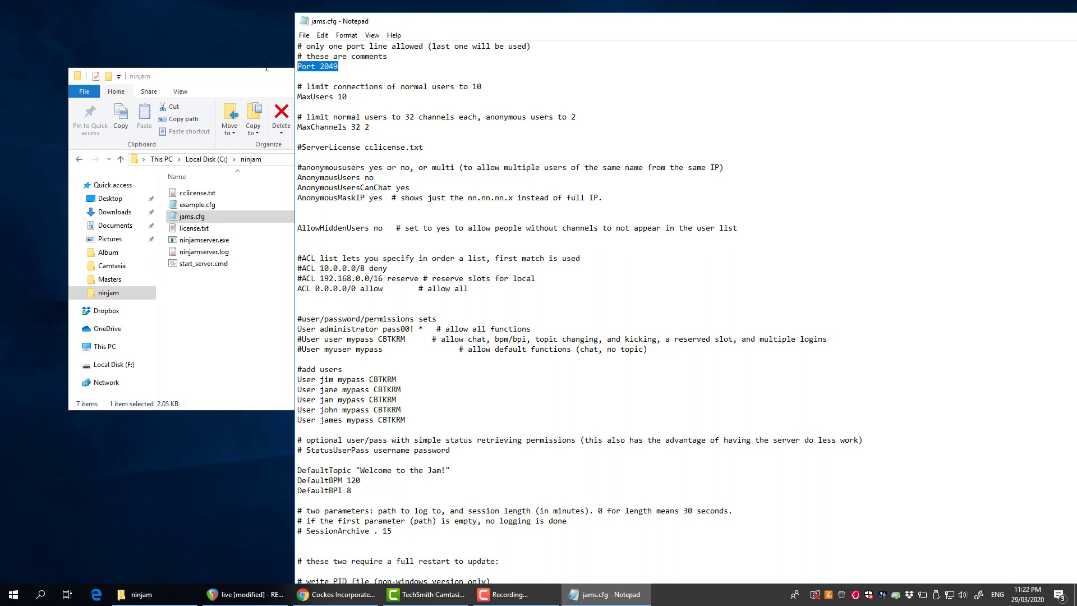
pyautogui.click(372, 72)
pyautogui.moveTo(340, 69); pyautogui.dragTo(242, 74)
pyautogui.moveTo(349, 70); pyautogui.dragTo(289, 69)
pyautogui.click(339, 67)
pyautogui.moveTo(323, 67); pyautogui.dragTo(340, 66)
pyautogui.moveTo(357, 98); pyautogui.dragTo(289, 100)
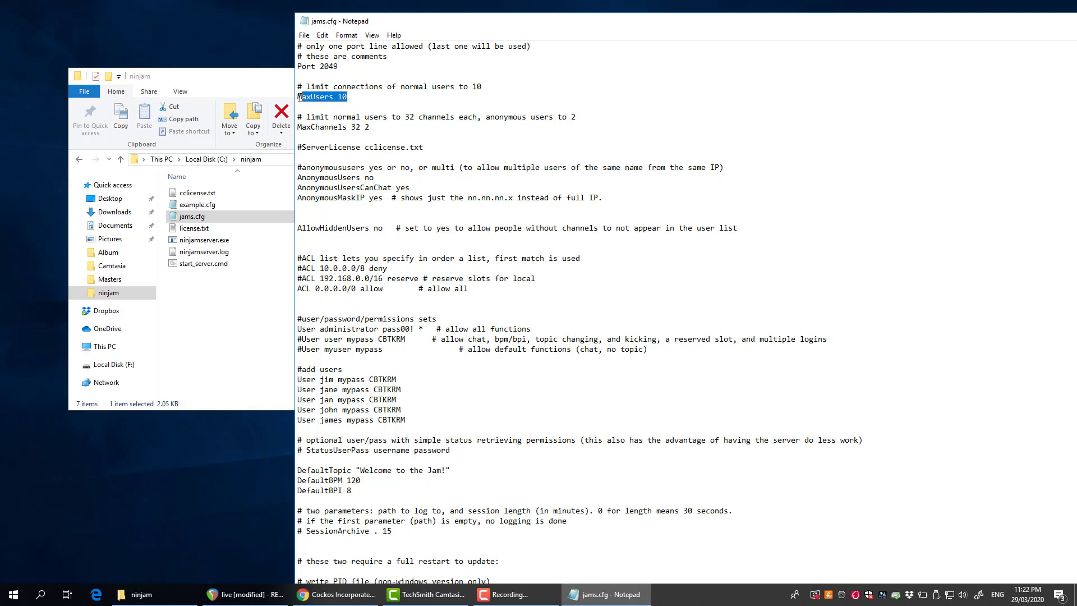
pyautogui.moveTo(371, 128); pyautogui.dragTo(295, 136)
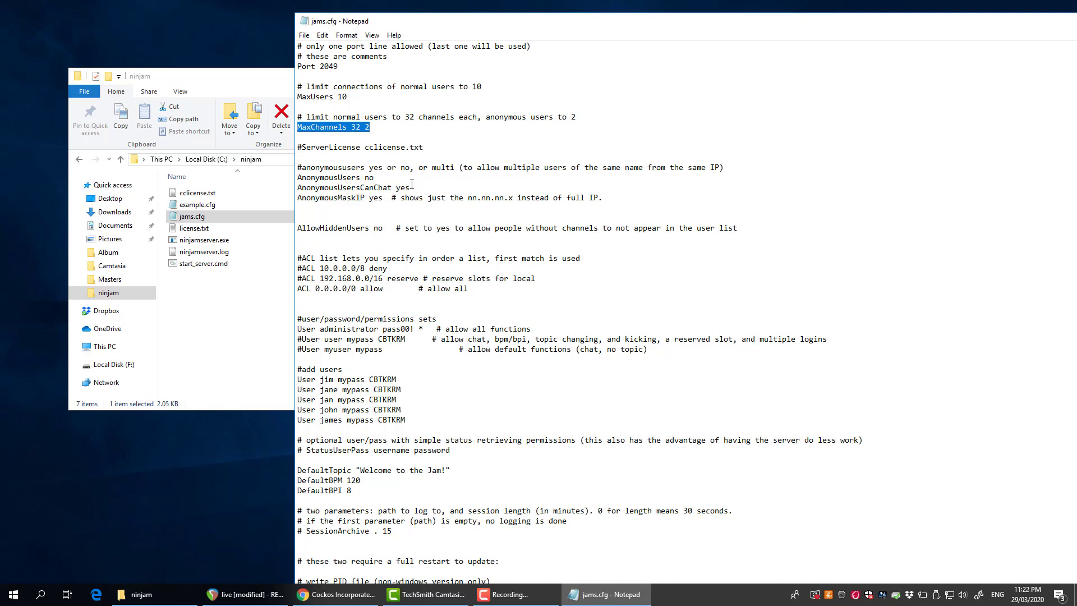
pyautogui.moveTo(432, 148); pyautogui.dragTo(303, 148)
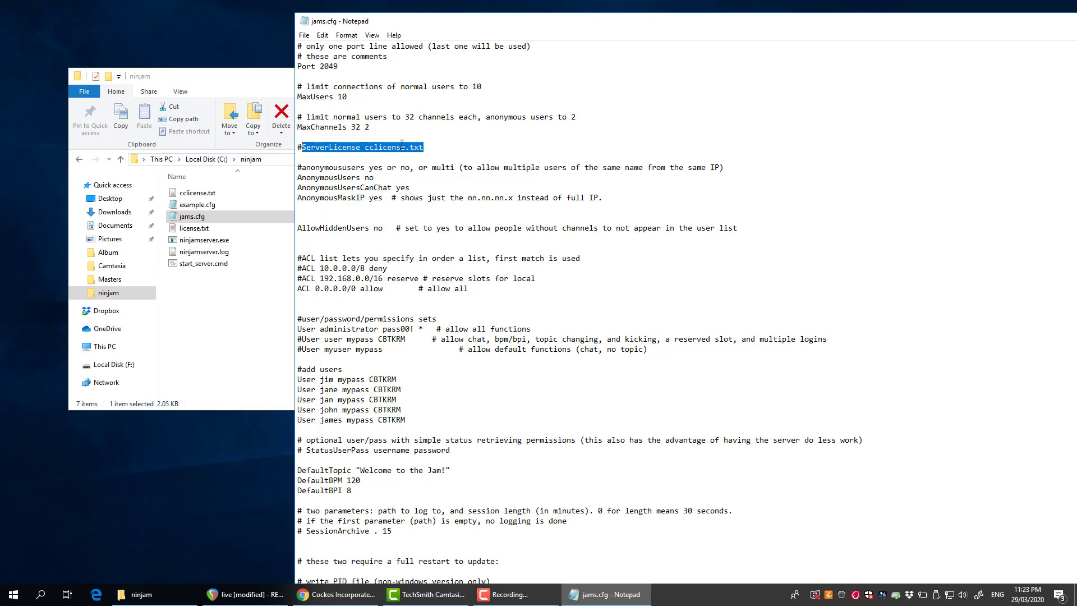
pyautogui.click(302, 148)
pyautogui.hotkey('shift', 'Left')
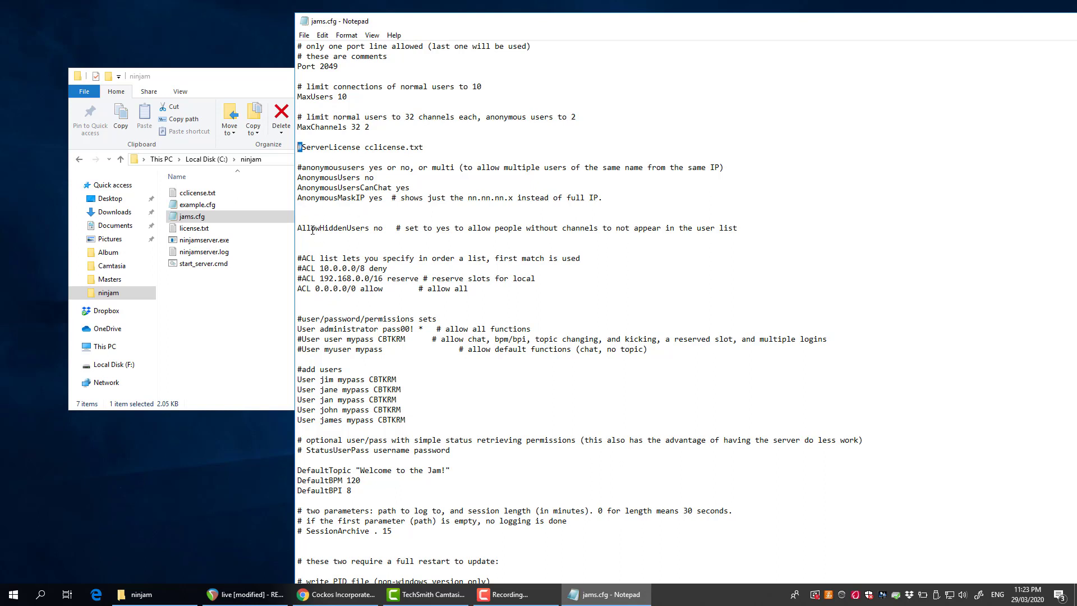
pyautogui.moveTo(387, 289); pyautogui.dragTo(286, 287)
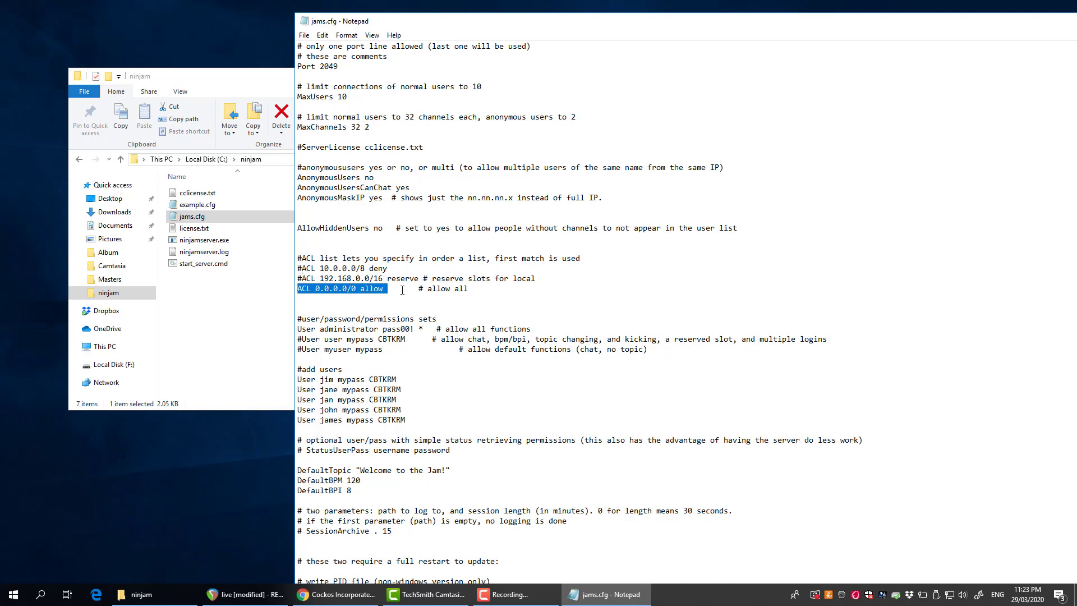
pyautogui.moveTo(475, 289); pyautogui.dragTo(299, 292)
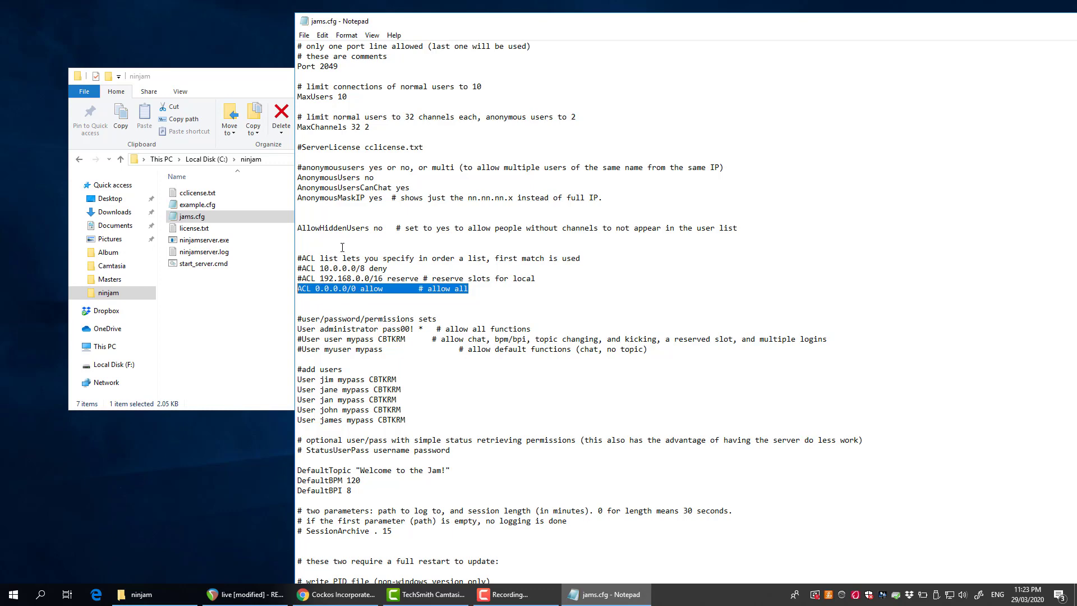
# Review the administrator account with * full permissions and the commented-out sample user line.
pyautogui.scroll(-2, 376, 298)
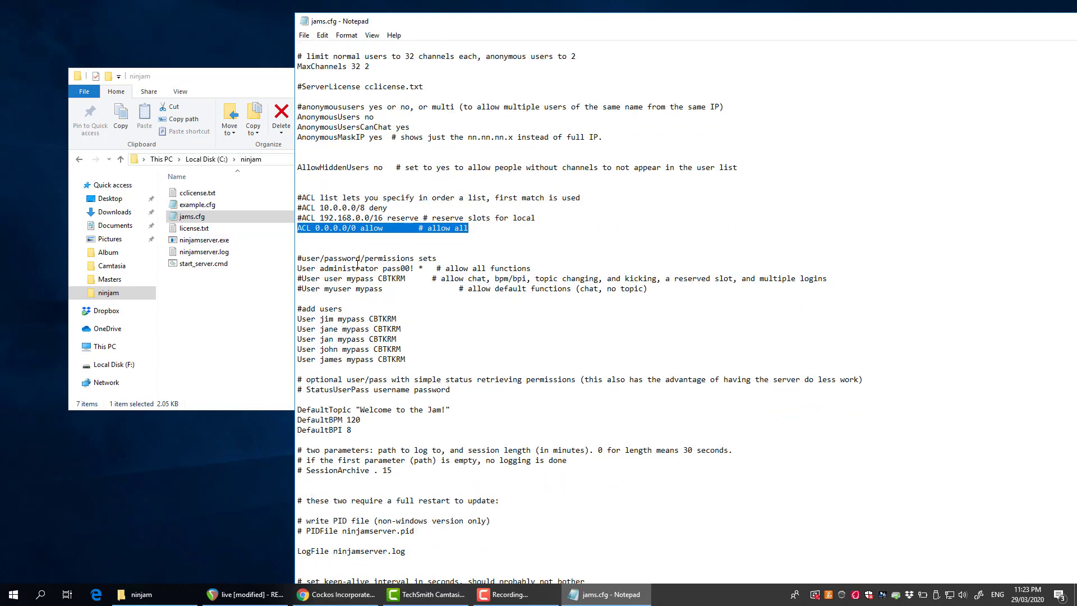
pyautogui.moveTo(296, 255); pyautogui.dragTo(406, 288)
pyautogui.moveTo(299, 268); pyautogui.dragTo(420, 269)
pyautogui.click(423, 268)
pyautogui.doubleClick(422, 269)
pyautogui.moveTo(414, 268); pyautogui.dragTo(322, 268)
pyautogui.click(390, 301)
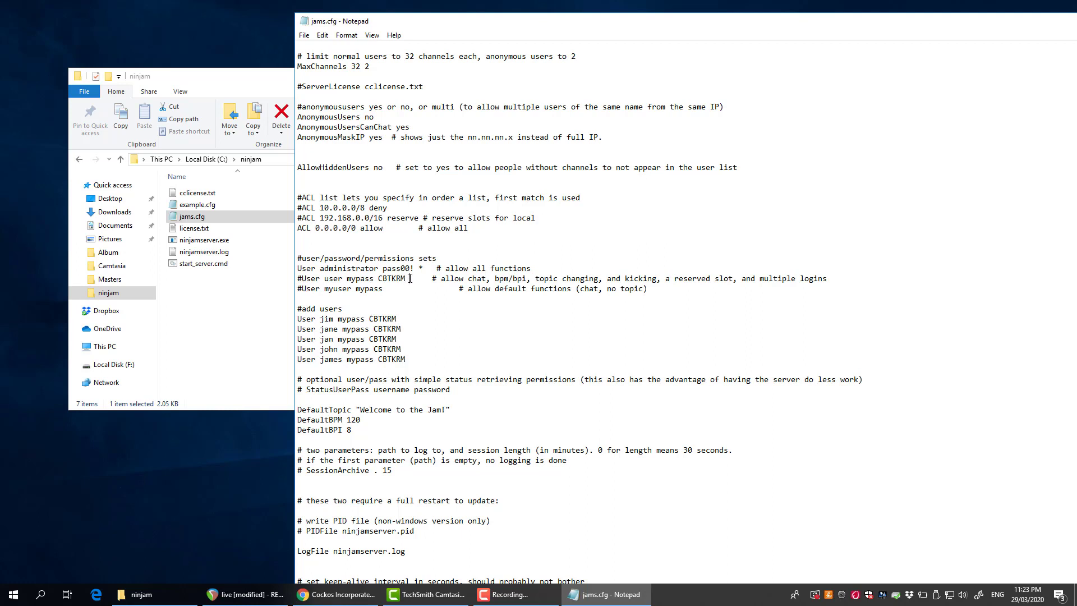
pyautogui.moveTo(402, 279); pyautogui.dragTo(298, 279)
pyautogui.click(326, 280)
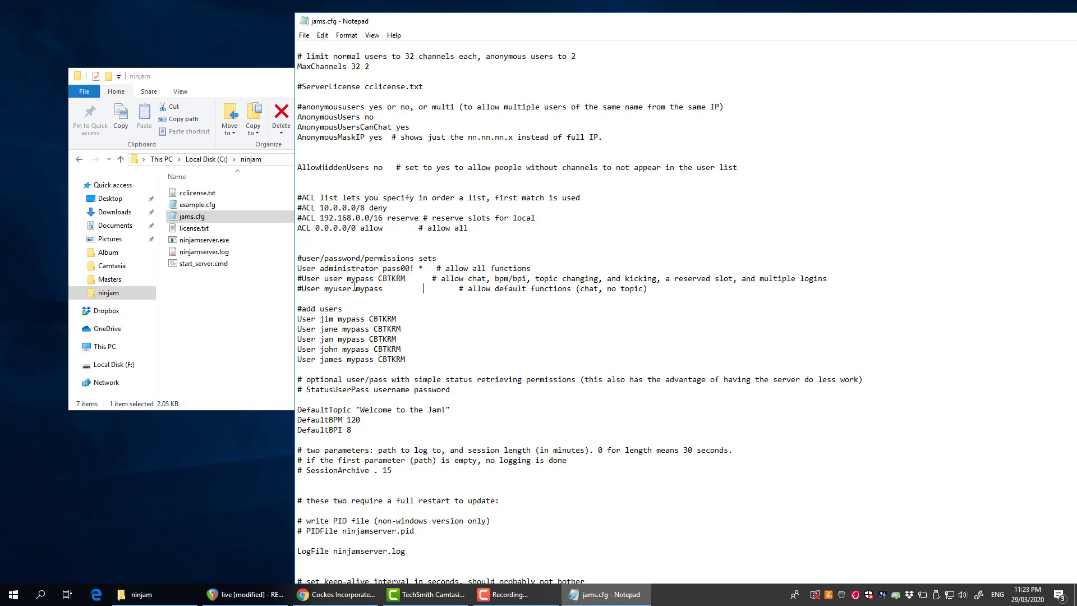
pyautogui.doubleClick(326, 279)
pyautogui.doubleClick(354, 278)
pyautogui.click(379, 278)
# Review the three added users and their CBTKRM permissions.
pyautogui.moveTo(298, 309); pyautogui.dragTo(405, 362)
pyautogui.click(473, 346)
pyautogui.doubleClick(382, 319)
pyautogui.doubleClick(387, 329)
pyautogui.doubleClick(382, 339)
# Review the DefaultTopic welcome message line, then close jams.cfg.
pyautogui.scroll(-2, 399, 369)
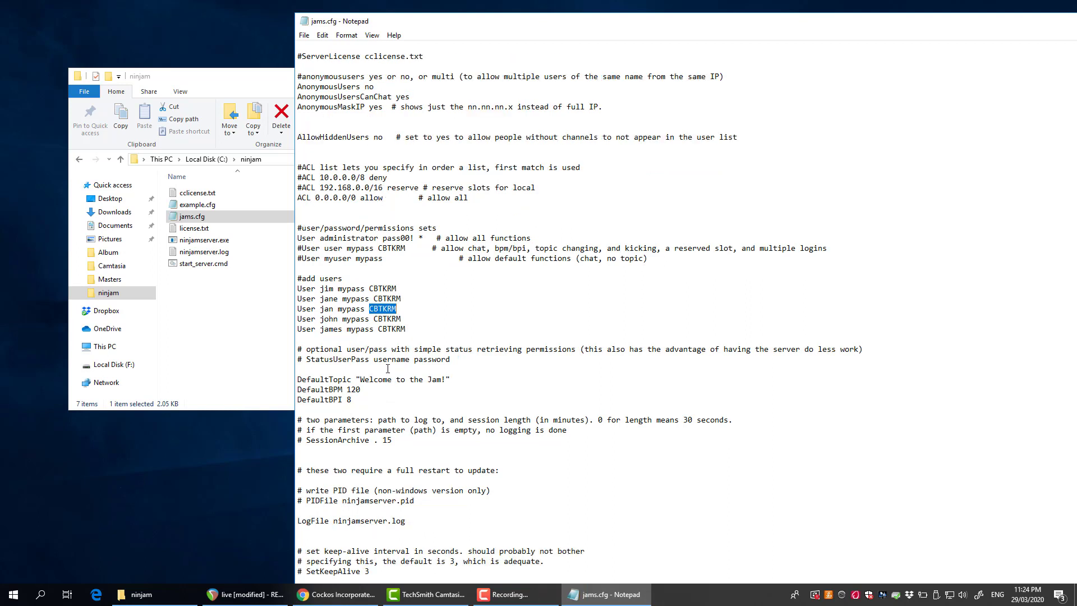
pyautogui.moveTo(447, 359); pyautogui.dragTo(292, 358)
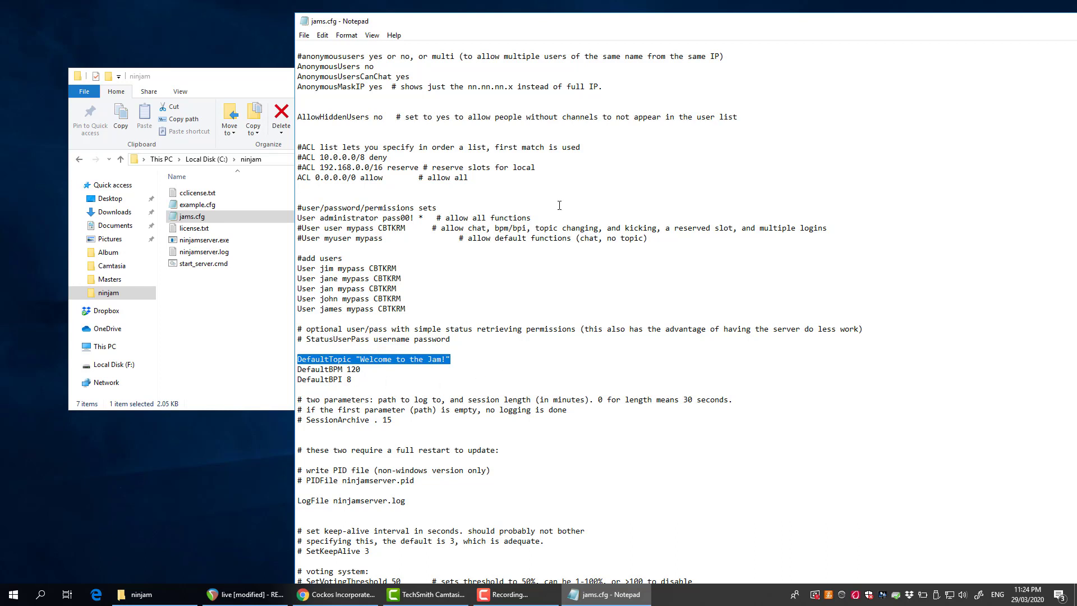
pyautogui.doubleClick(307, 26)
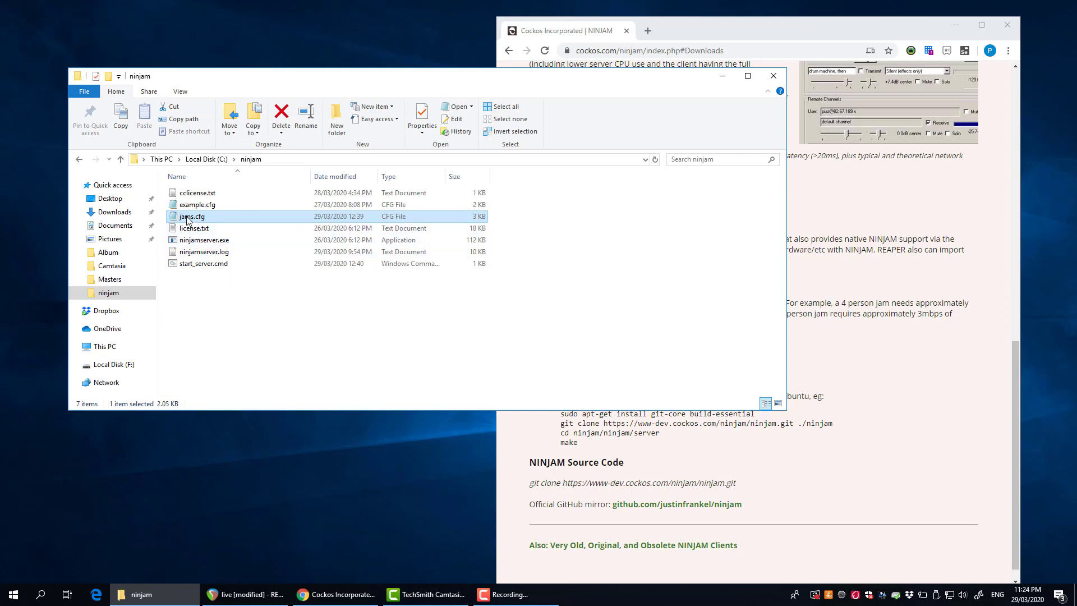
# Open start_server.cmd in Notepad for editing.
pyautogui.click(203, 265)
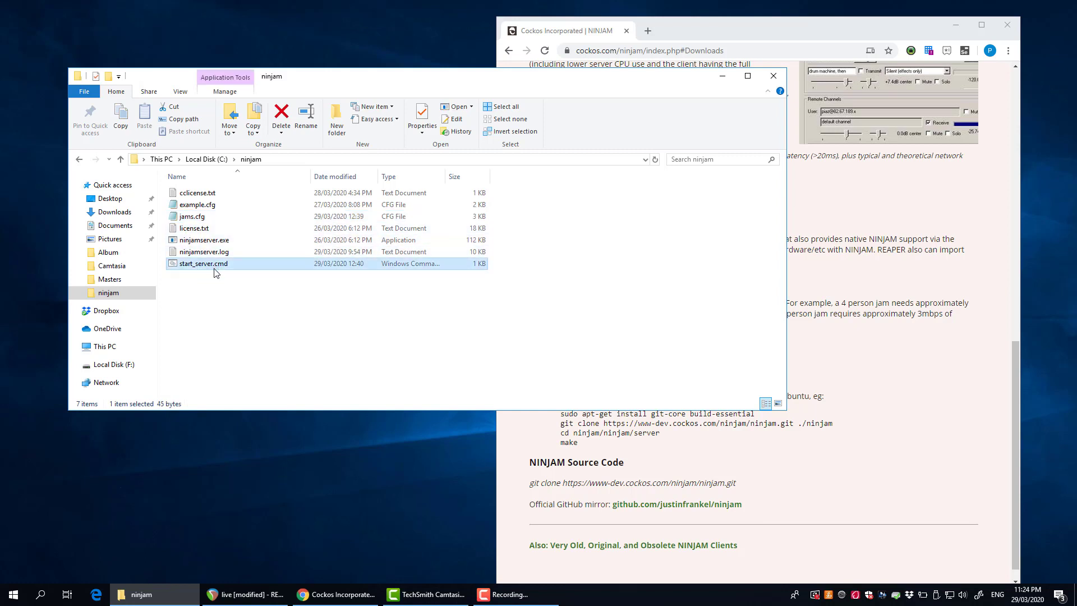
pyautogui.rightClick(207, 268)
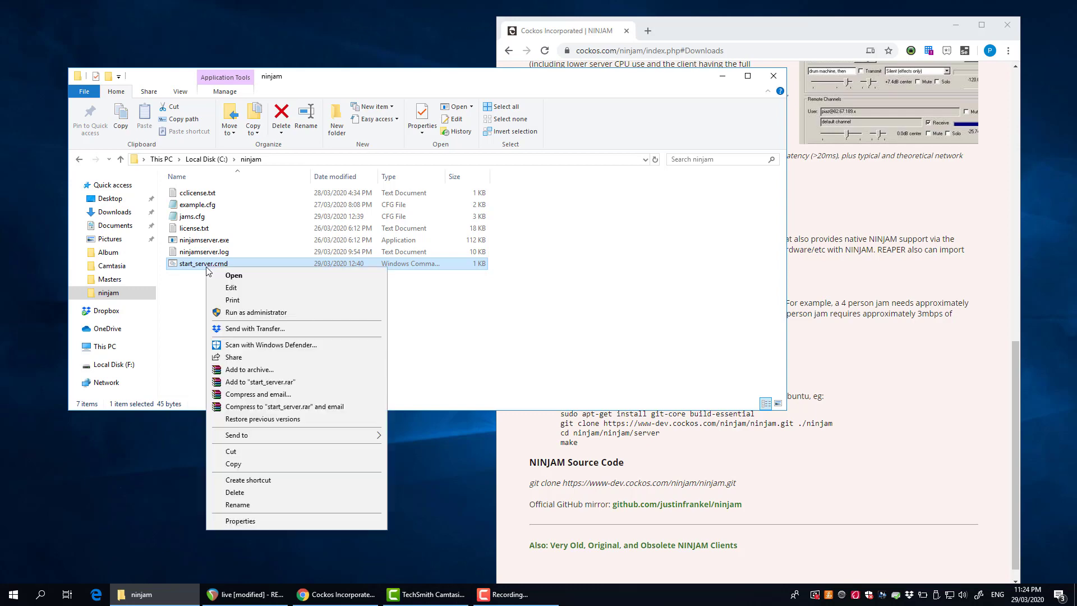
pyautogui.click(231, 287)
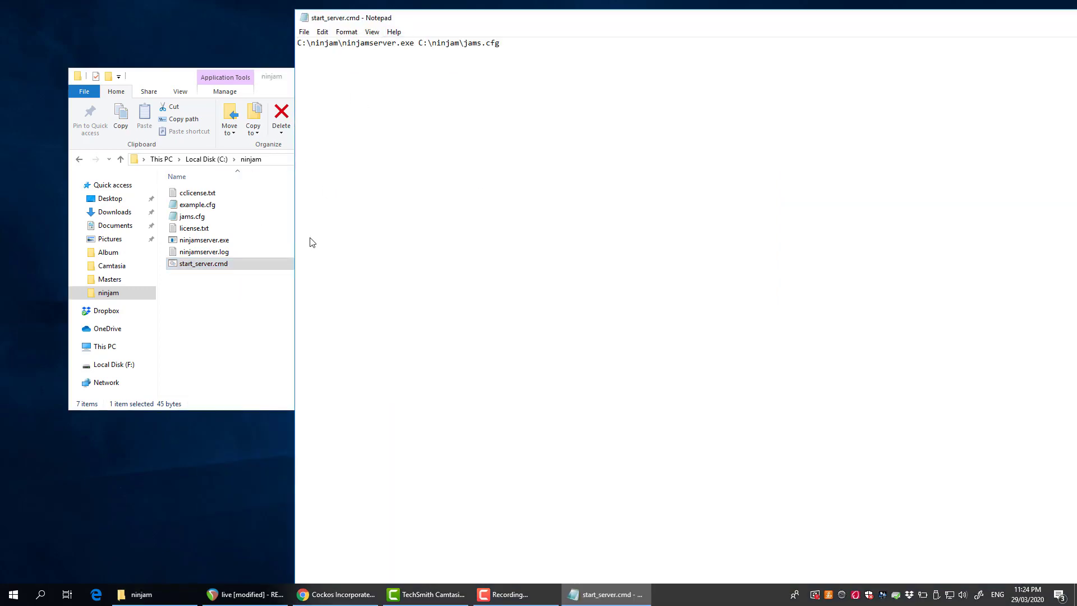
pyautogui.moveTo(411, 20); pyautogui.dragTo(294, 308)
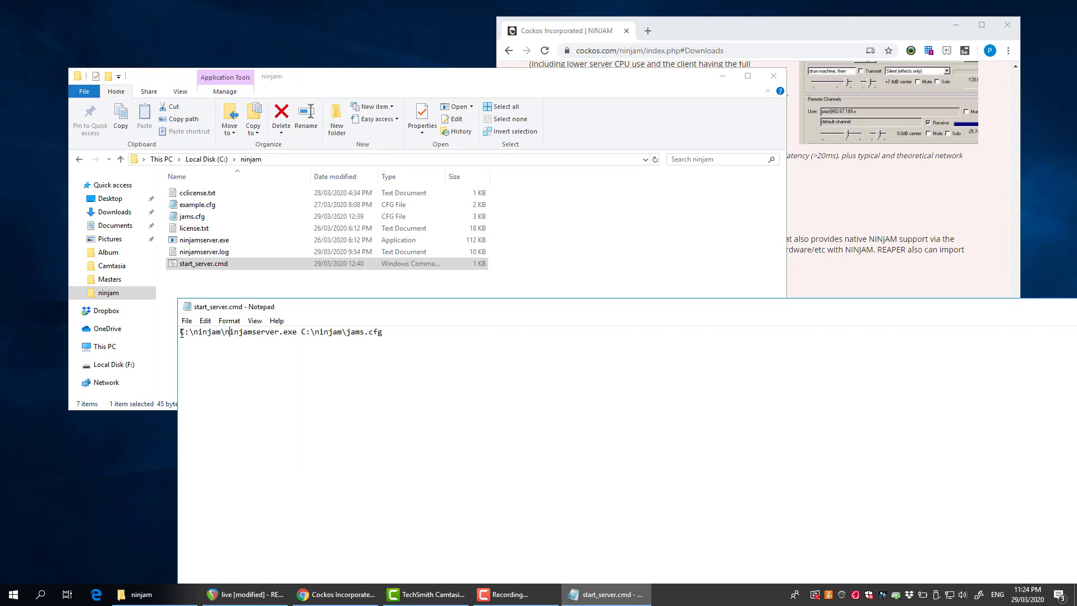
# Quote the ninjamserver.exe and jams.cfg paths, save the batch file, and close it.
pyautogui.moveTo(180, 332); pyautogui.dragTo(297, 332)
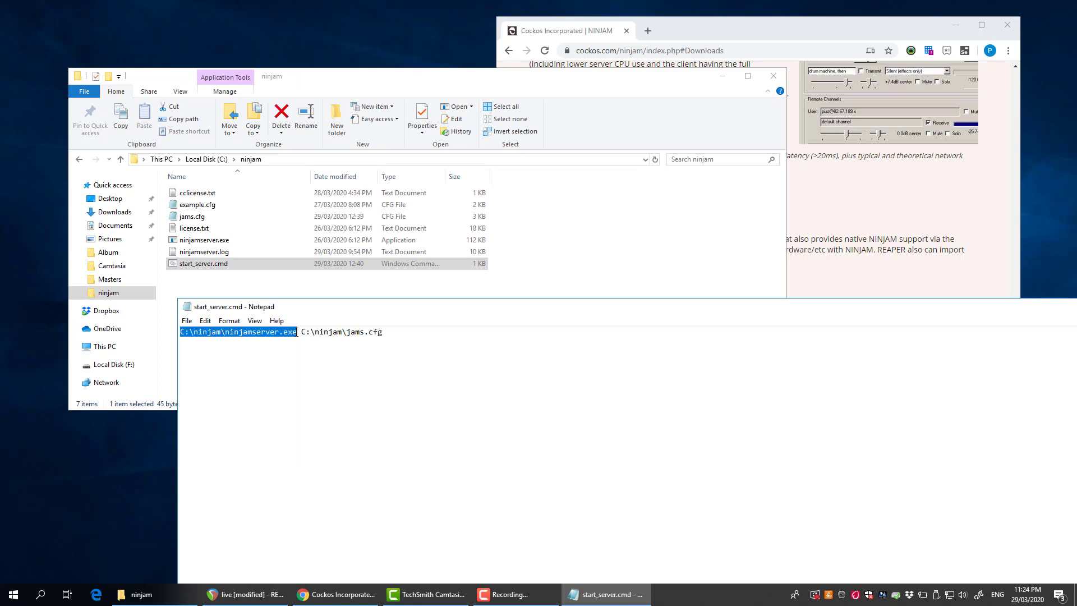
pyautogui.click(302, 332)
pyautogui.moveTo(303, 332); pyautogui.dragTo(384, 332)
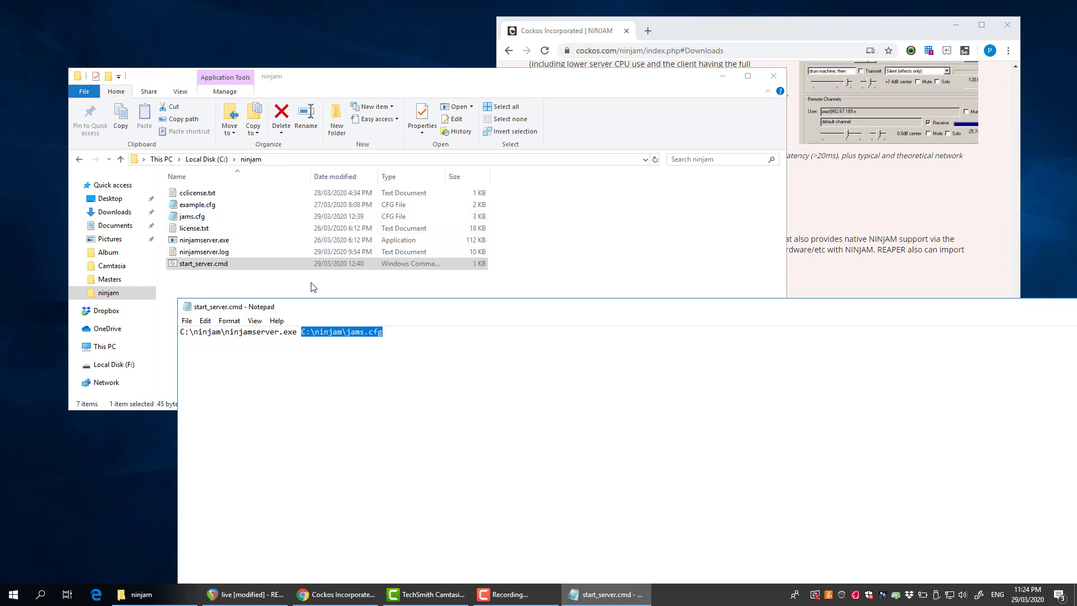
pyautogui.click(387, 332)
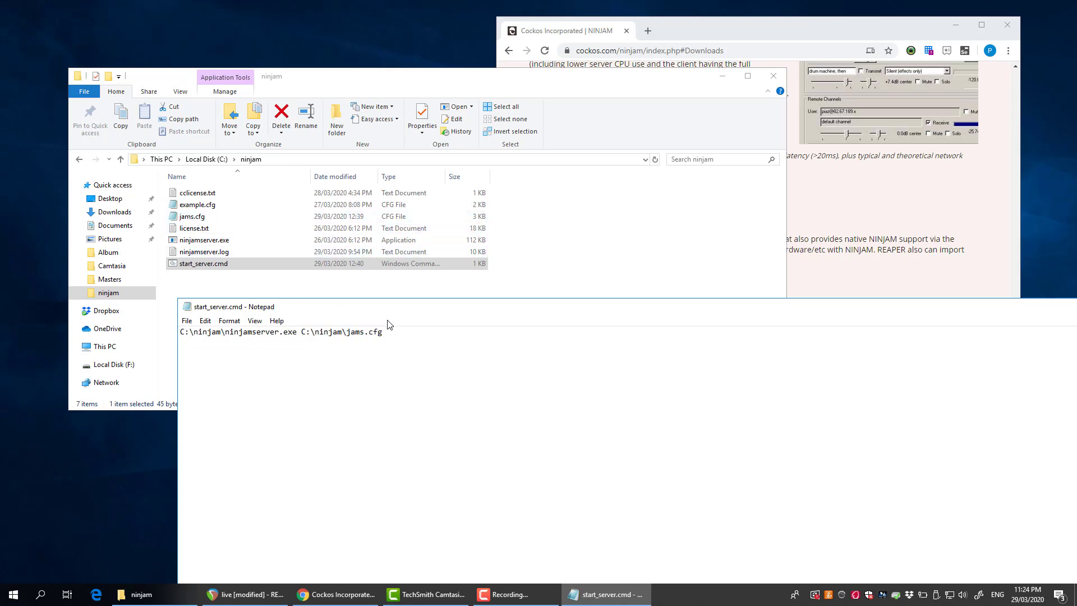
pyautogui.write('"')
pyautogui.write('""')
pyautogui.write('"')
pyautogui.hotkey('ctrl', 's')
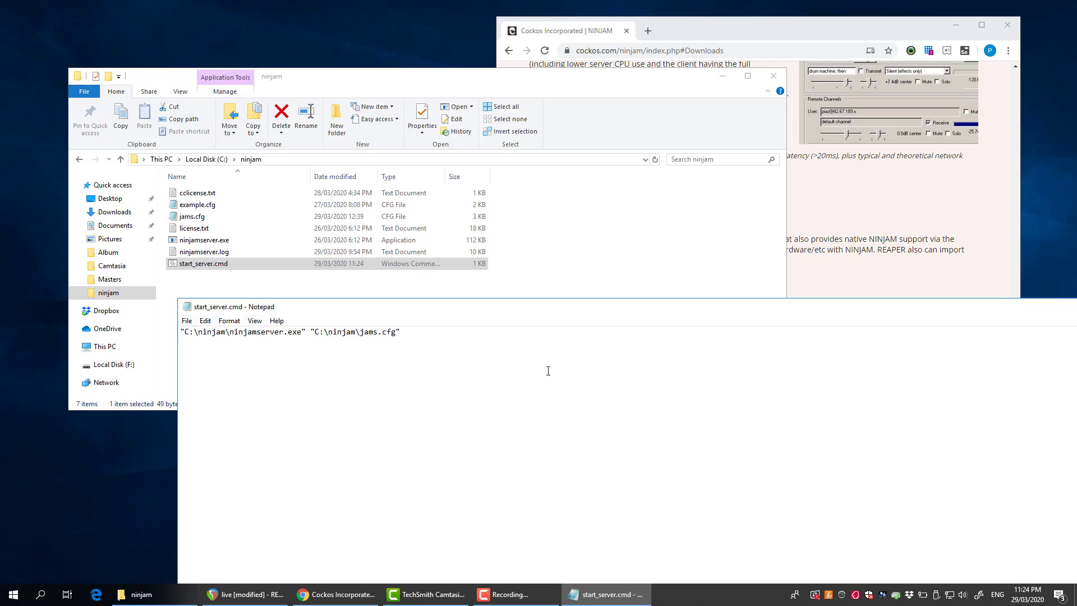
pyautogui.doubleClick(188, 308)
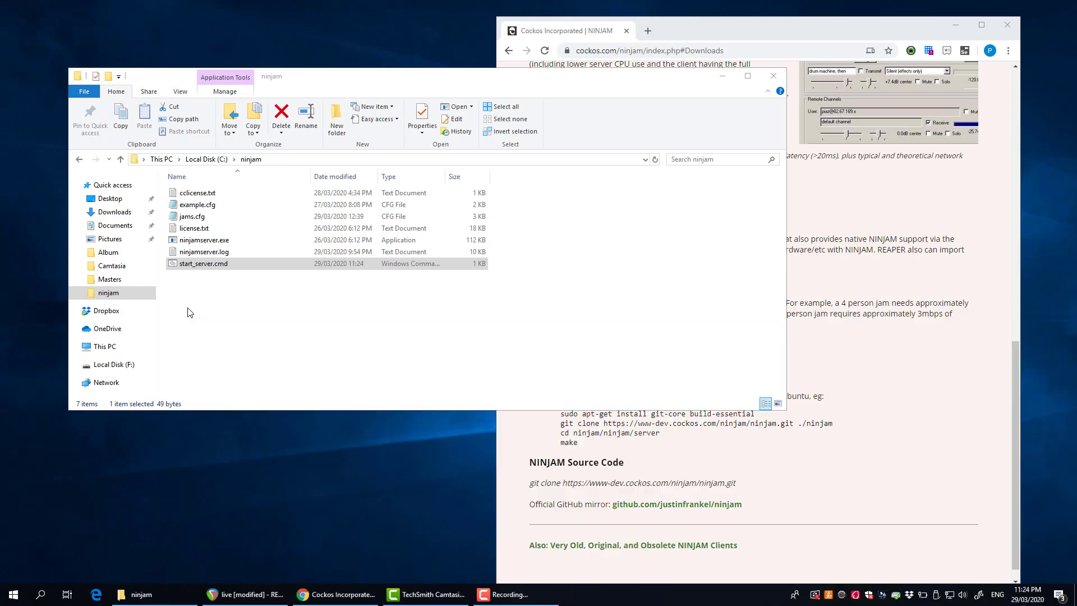
# Start NINJAM Server v0.080 from start_server.cmd, then reload jams.cfg and list console commands.
pyautogui.doubleClick(241, 266)
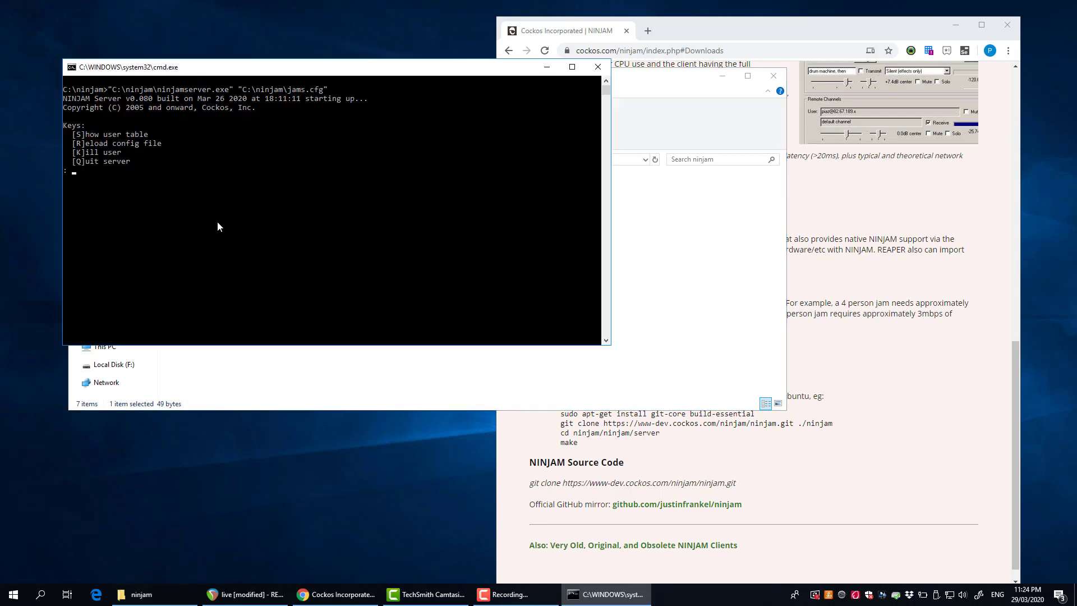
pyautogui.moveTo(266, 67); pyautogui.dragTo(435, 270)
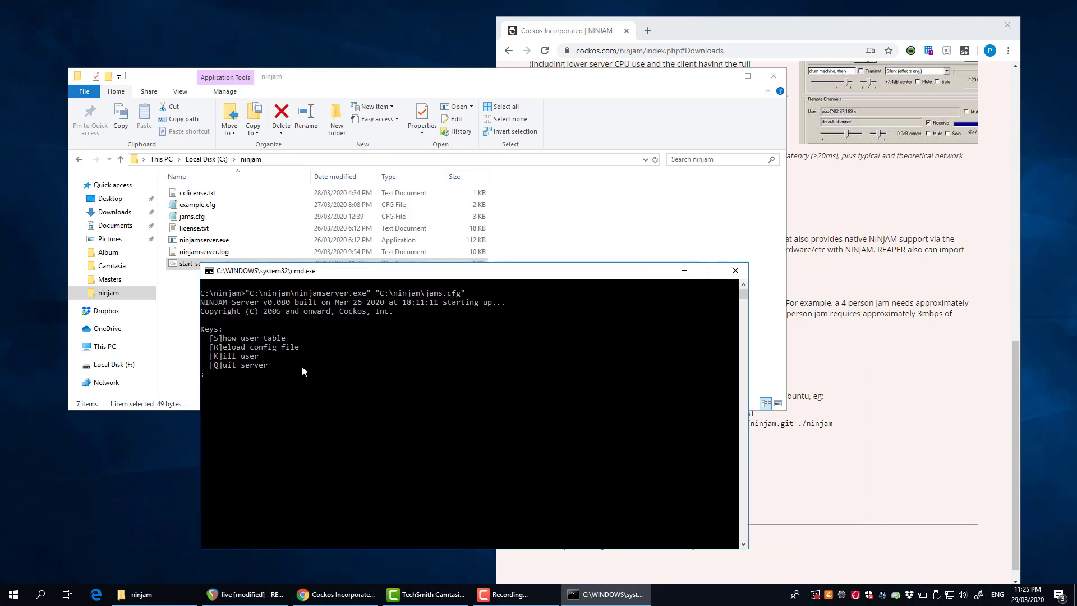
pyautogui.click(292, 400)
pyautogui.press('Escape')
pyautogui.press('r')
pyautogui.press('Return')
pyautogui.press('Return')
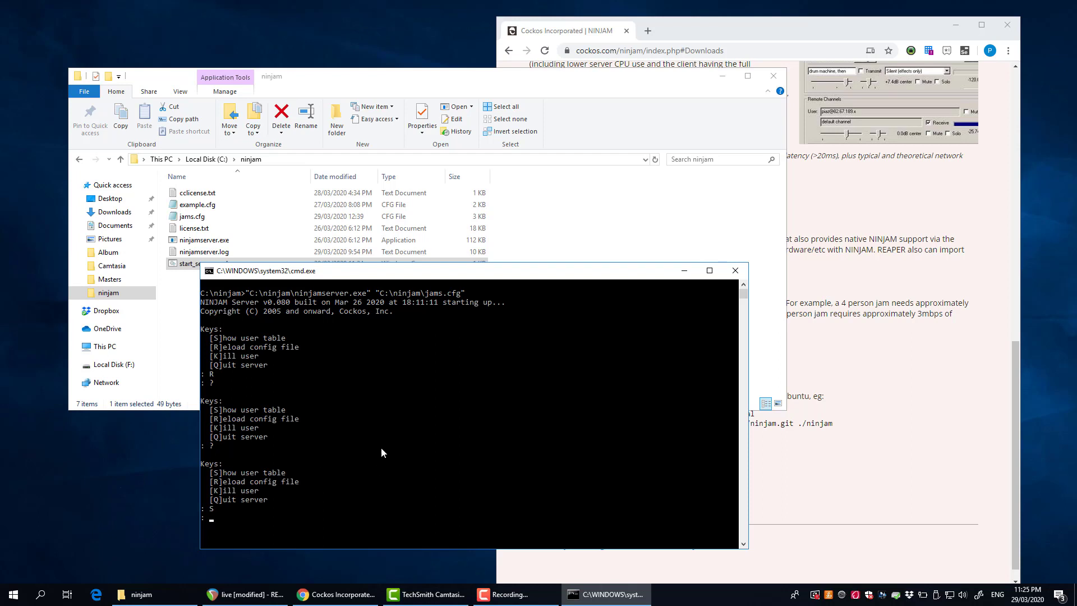
pyautogui.moveTo(410, 270); pyautogui.dragTo(436, 238)
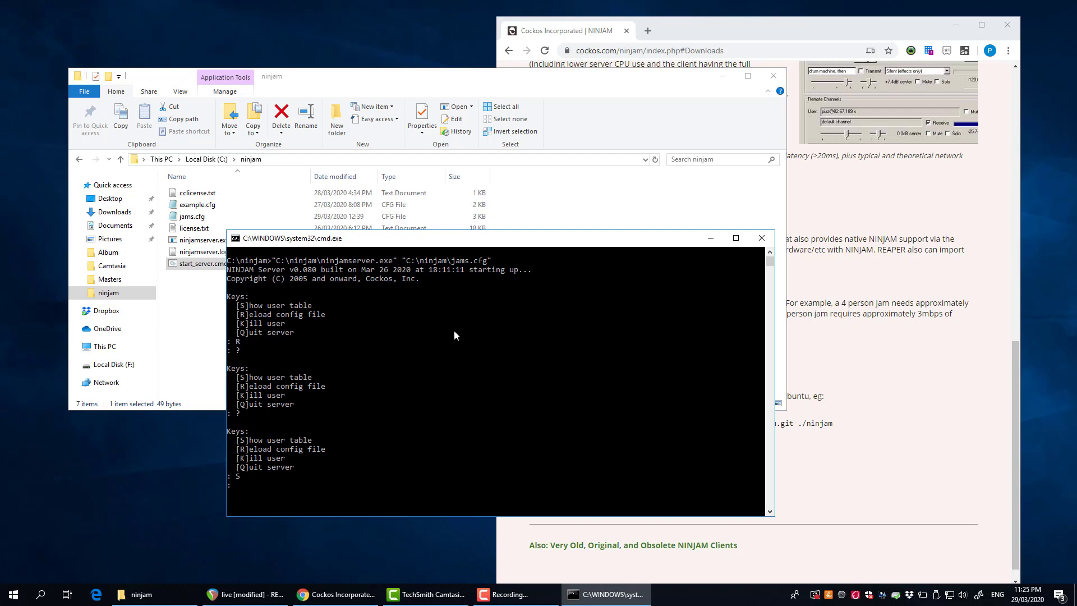
# Confirm jams.cfg sets Port 2049, close it, and switch to REAPER's ReaNINJAM window.
pyautogui.click(195, 215)
pyautogui.doubleClick(194, 215)
pyautogui.moveTo(236, 297); pyautogui.dragTo(139, 302)
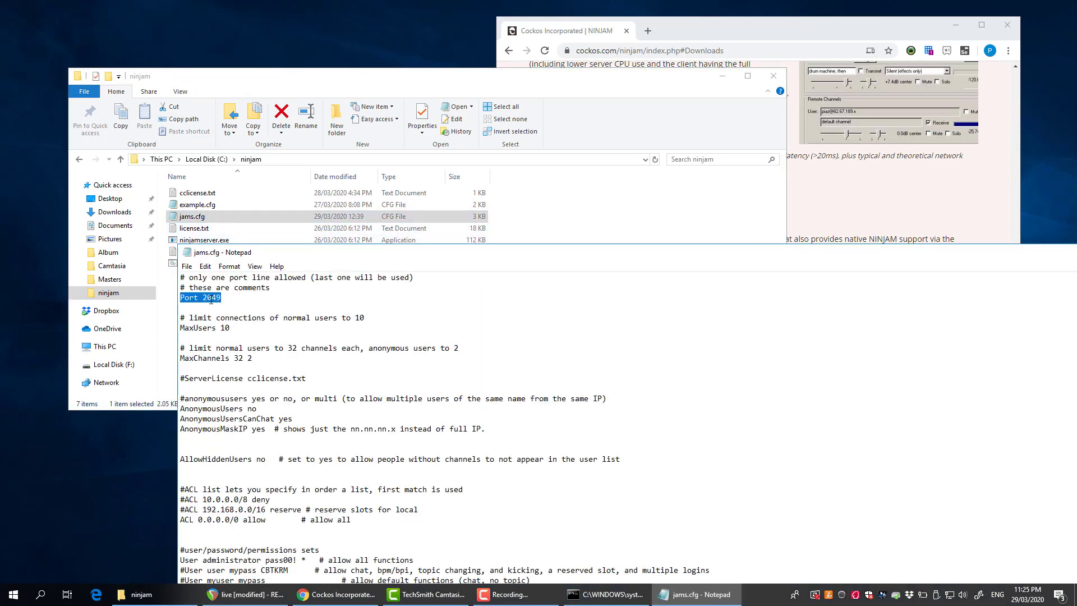
pyautogui.doubleClick(191, 257)
pyautogui.click(505, 432)
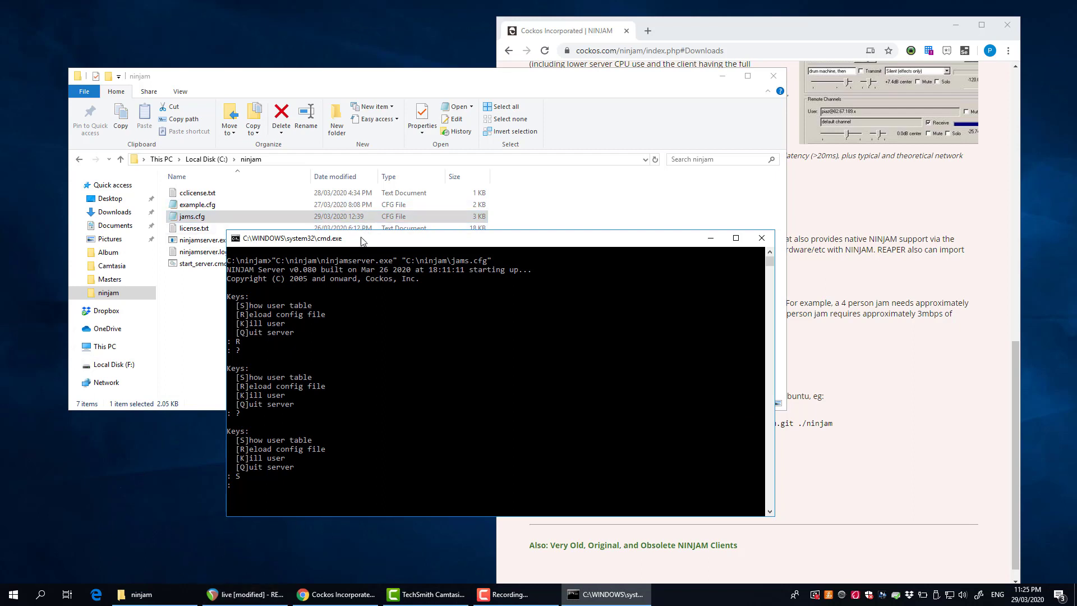
pyautogui.moveTo(362, 237); pyautogui.dragTo(280, 48)
pyautogui.click(227, 596)
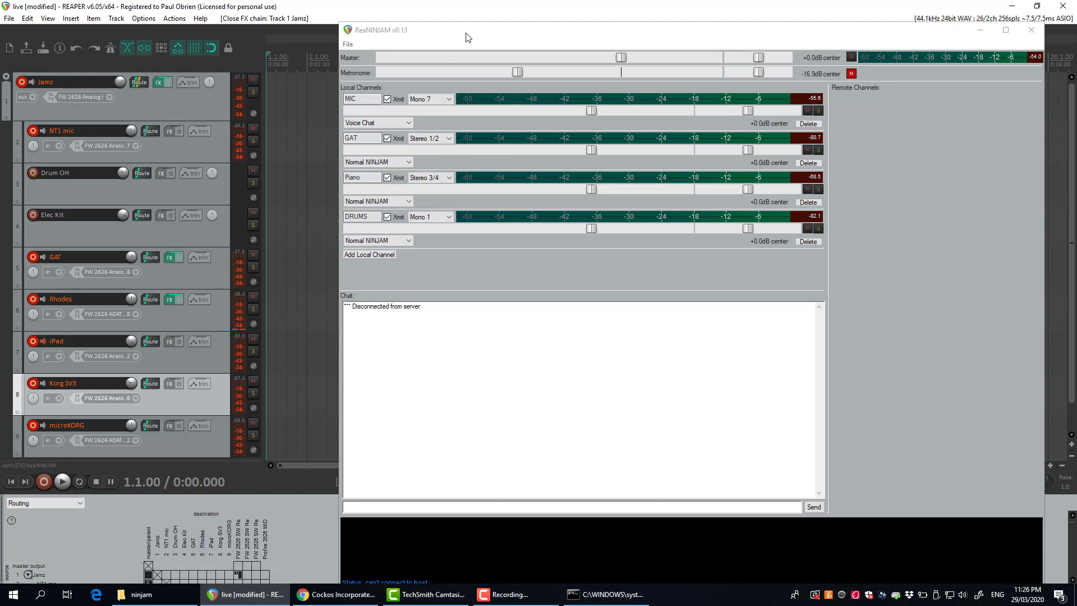
# Open ReaNINJAM's server connection settings and select the IP part of the host address.
pyautogui.moveTo(464, 32); pyautogui.dragTo(234, 80)
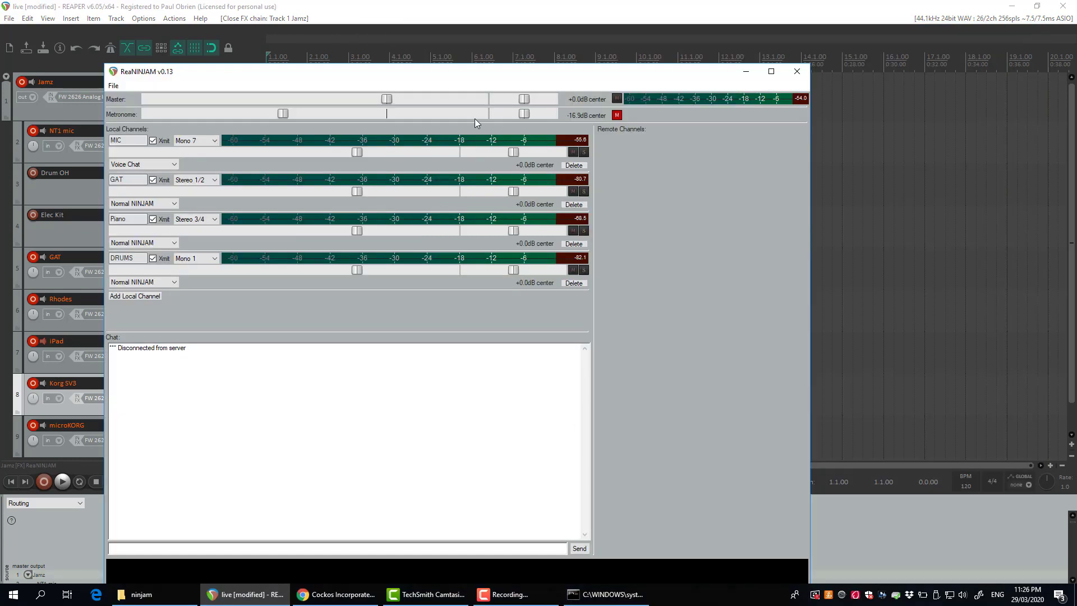
pyautogui.click(113, 85)
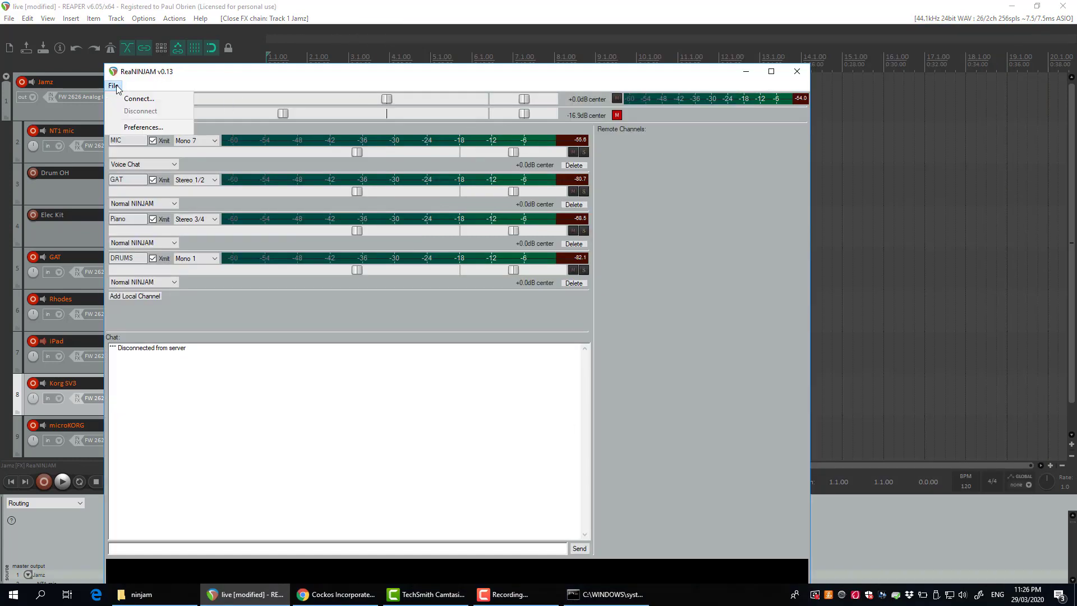
pyautogui.click(140, 101)
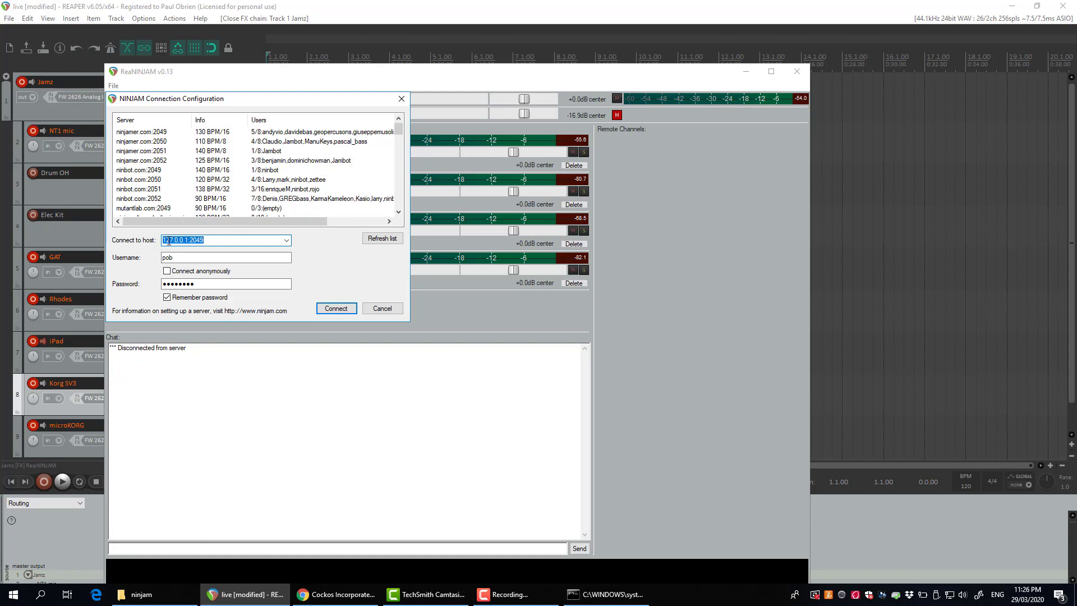
pyautogui.moveTo(189, 245); pyautogui.dragTo(162, 245)
pyautogui.click(206, 239)
pyautogui.doubleClick(200, 240)
pyautogui.click(211, 239)
pyautogui.moveTo(188, 239); pyautogui.dragTo(164, 240)
# Enter host 127.0.0.1, username jim, and a password.
pyautogui.write('100.200.5.4')
pyautogui.press('BackSpace')
pyautogui.press('BackSpace')
pyautogui.press('BackSpace')
pyautogui.press('BackSpace')
pyautogui.press('BackSpace')
pyautogui.press('BackSpace')
pyautogui.press('BackSpace')
pyautogui.press('BackSpace')
pyautogui.press('BackSpace')
pyautogui.press('BackSpace')
pyautogui.press('BackSpace')
pyautogui.write('127.0.0.1')
pyautogui.press('Tab')
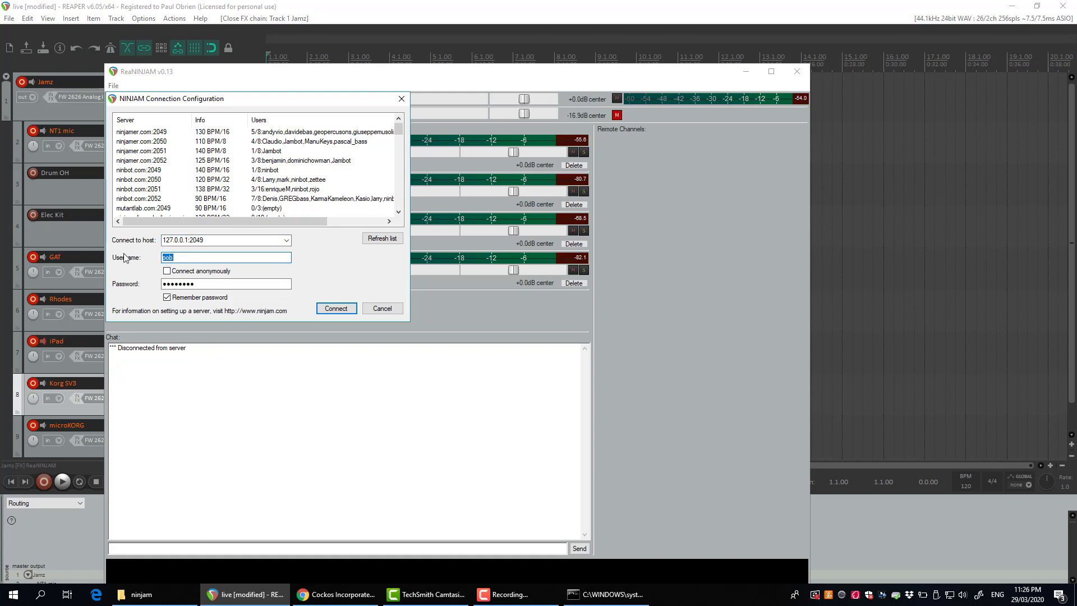
pyautogui.write('jim')
pyautogui.press('Tab')
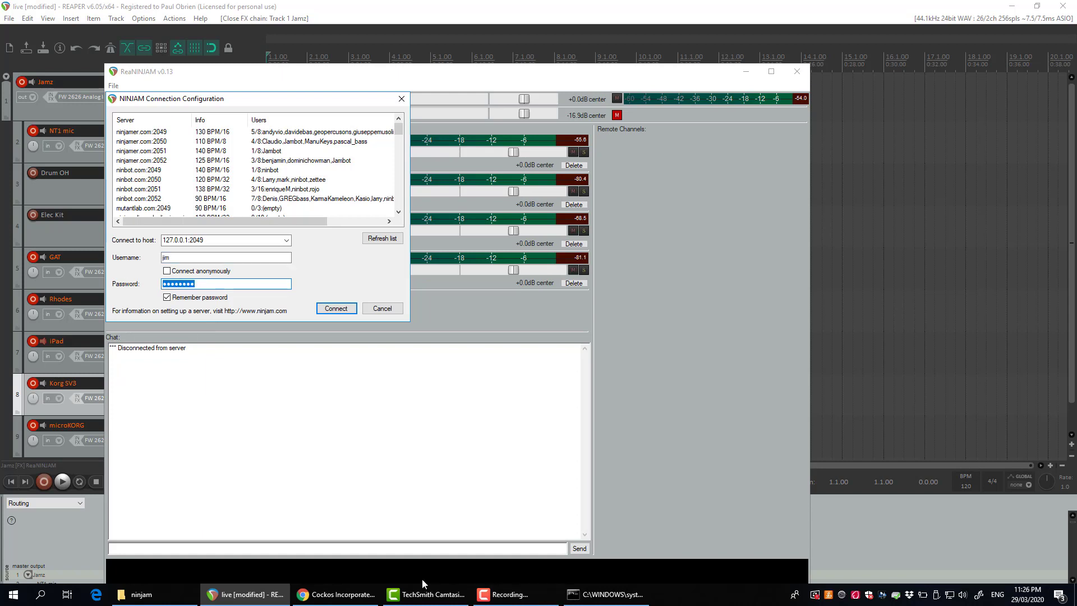
pyautogui.write('p')
# Connect ReaNINJAM, then show the server's user table listing one user at 127.0.0.1.
pyautogui.click(331, 309)
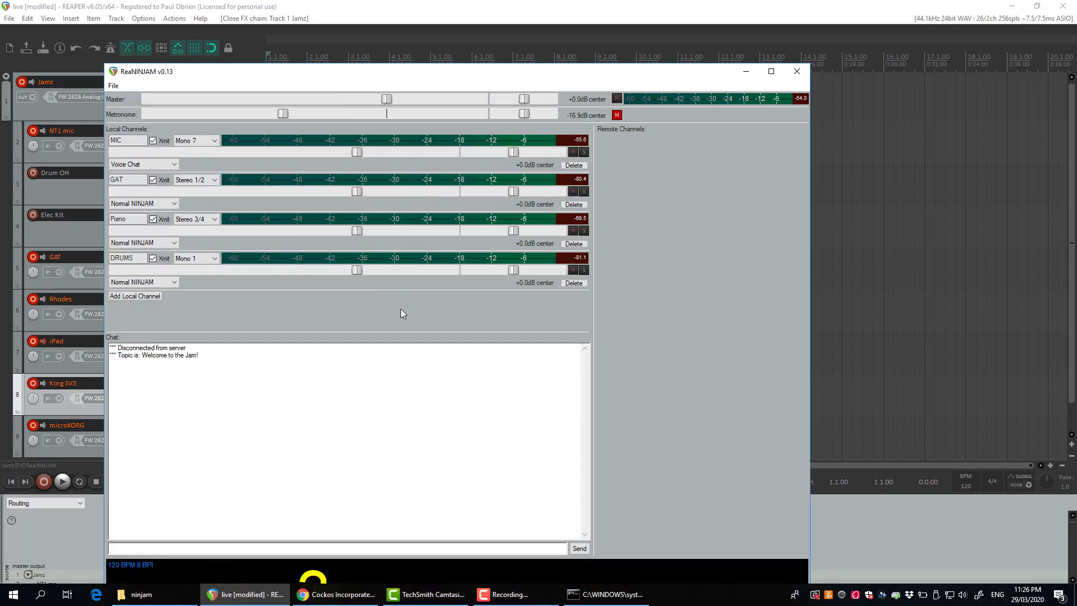
pyautogui.moveTo(499, 78); pyautogui.dragTo(541, 45)
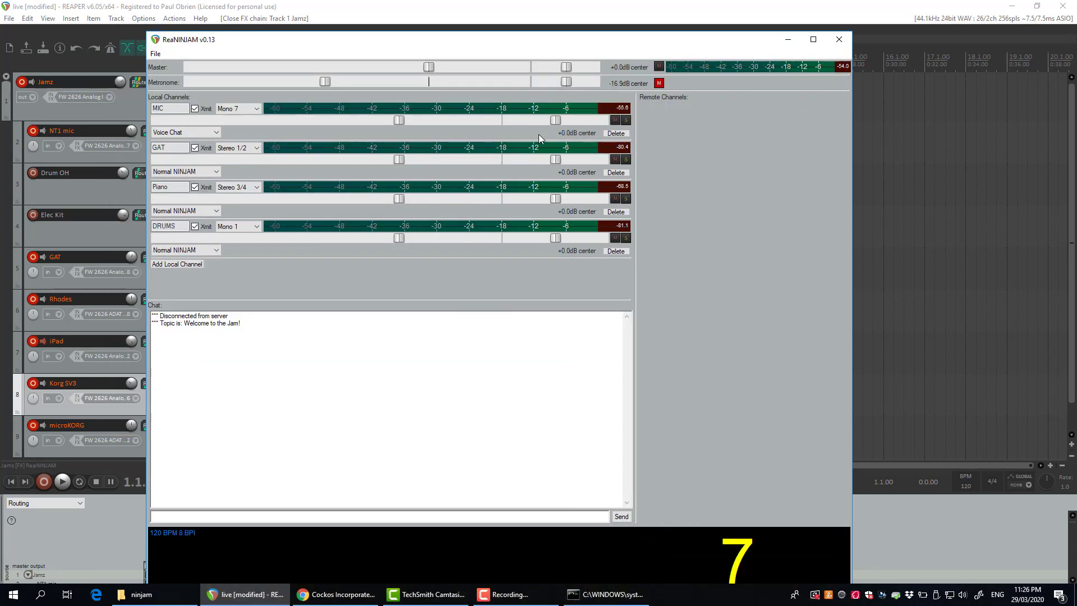
pyautogui.click(609, 594)
pyautogui.moveTo(375, 53); pyautogui.dragTo(525, 140)
pyautogui.press('s')
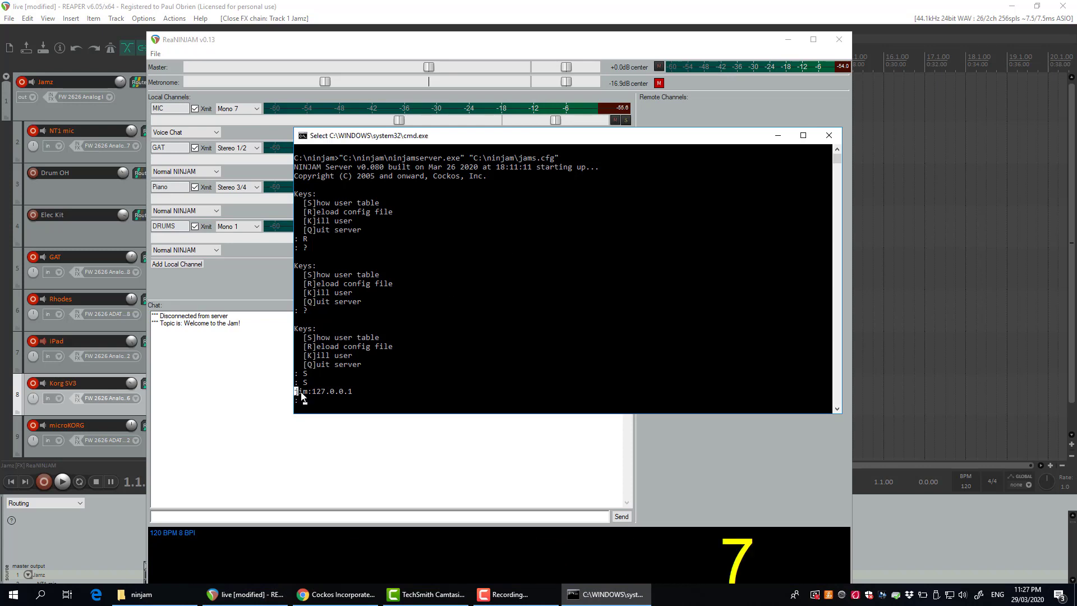
pyautogui.moveTo(295, 389); pyautogui.dragTo(354, 398)
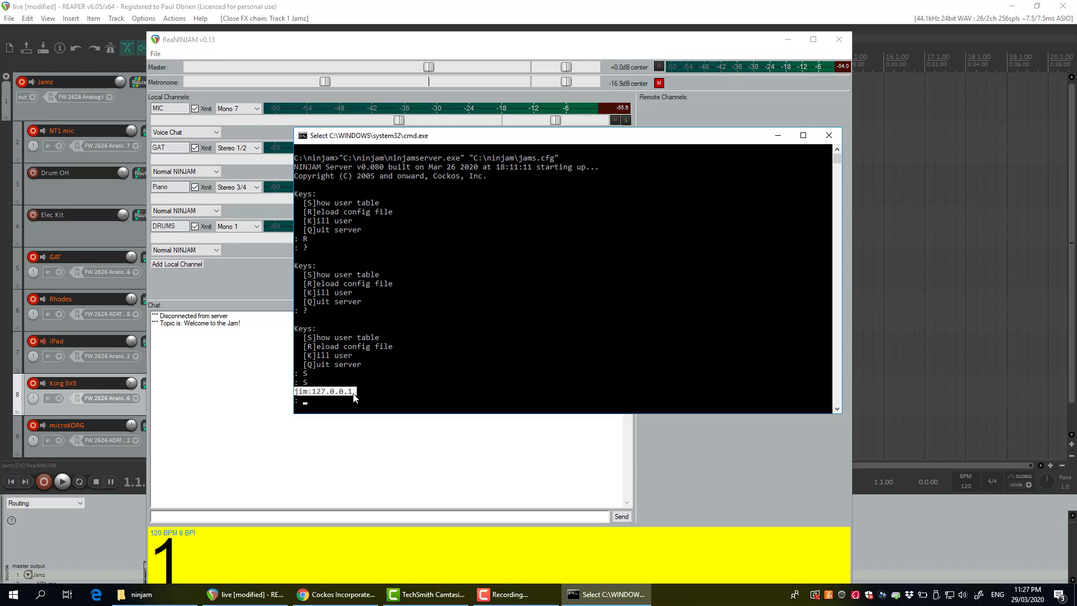
pyautogui.click(395, 372)
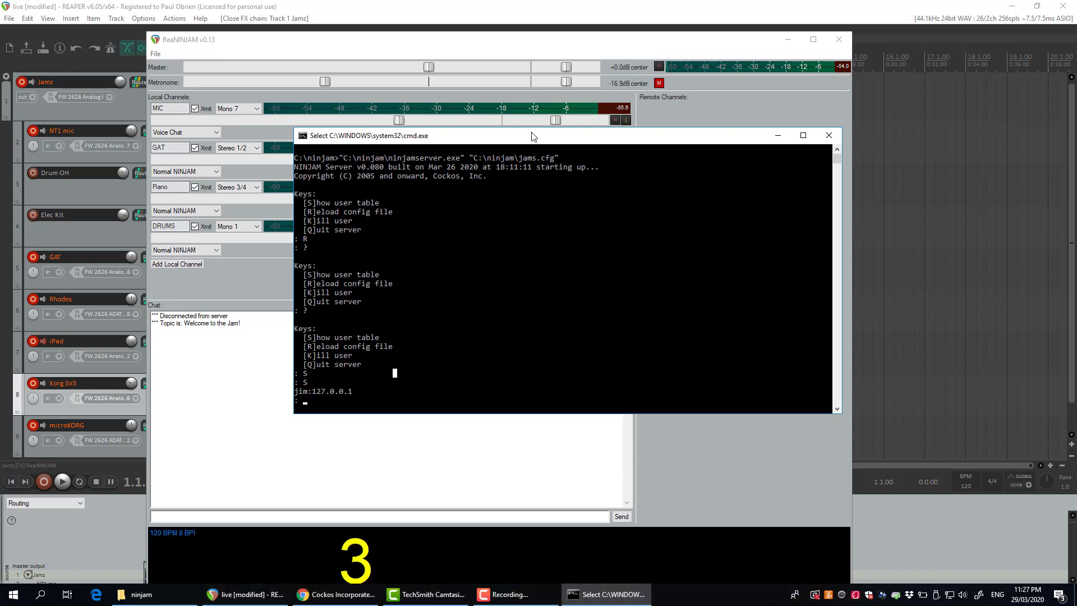
pyautogui.moveTo(531, 136); pyautogui.dragTo(502, 142)
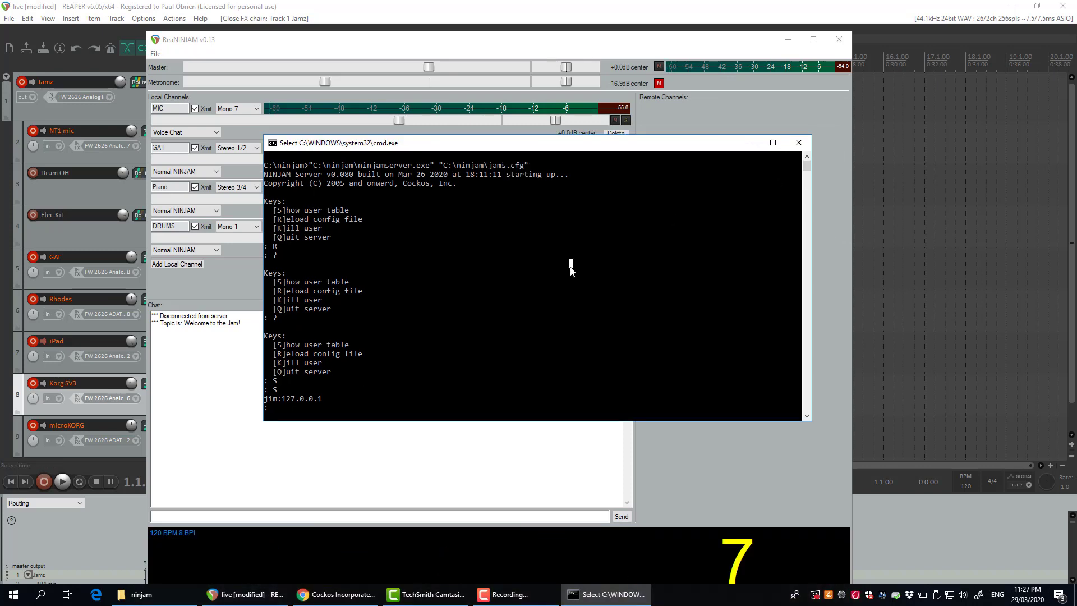
pyautogui.press('Escape')
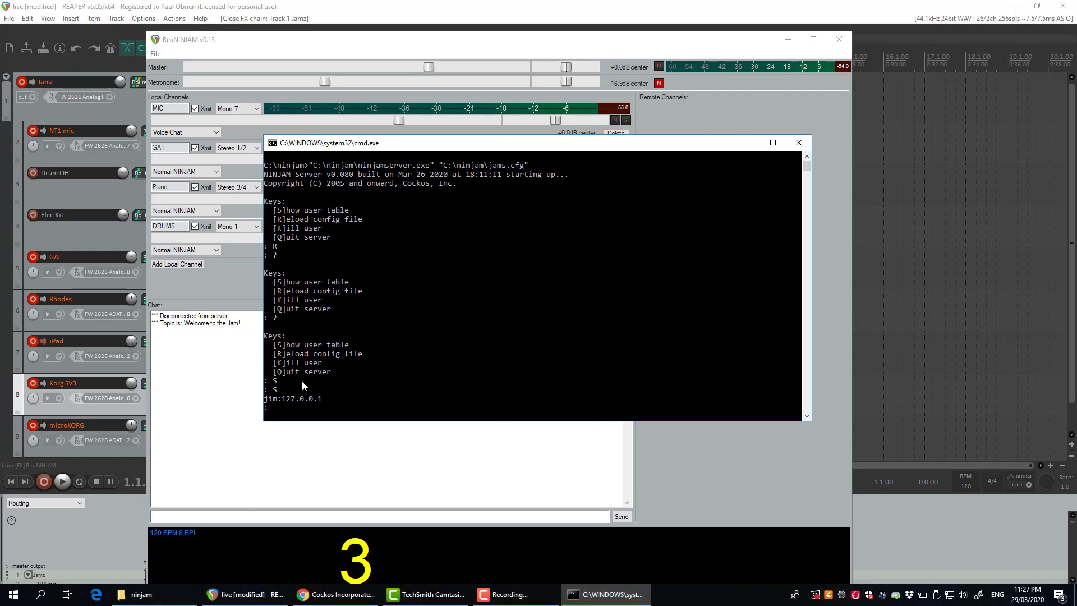